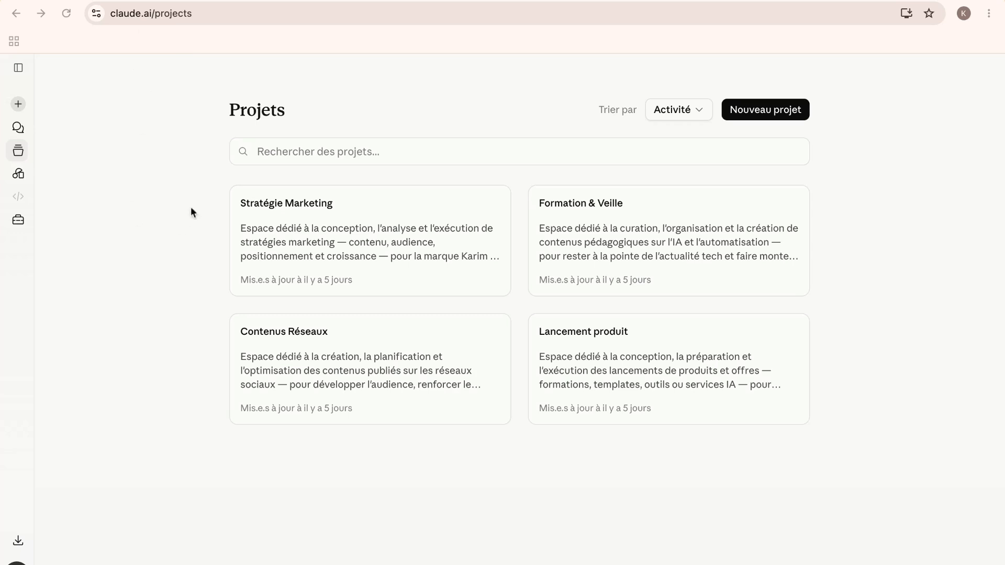
# - Open the Formation & Veille project and read through its custom instructions without changing them
pyautogui.click(22, 153)
pyautogui.click(641, 270)
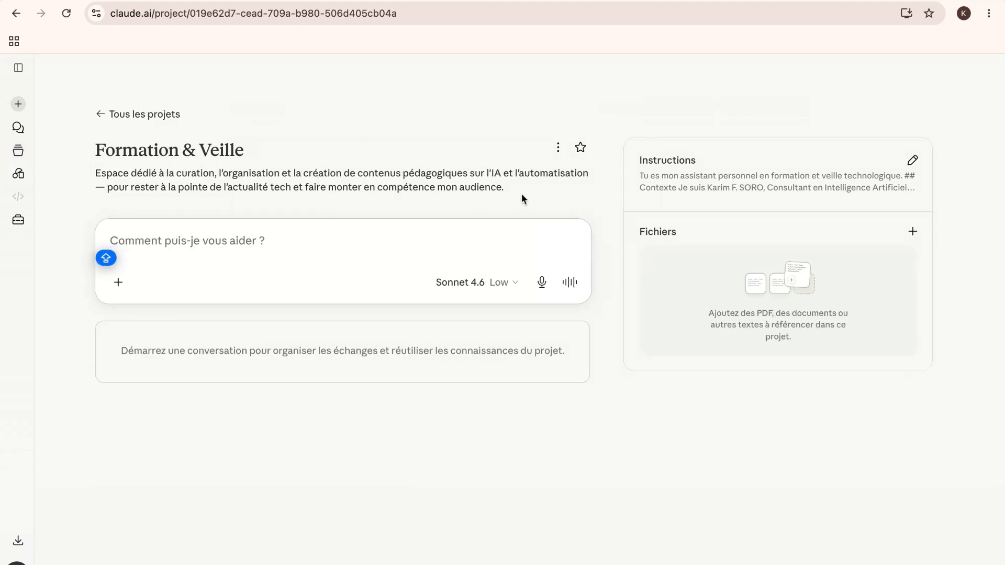
pyautogui.click(912, 162)
pyautogui.click(560, 479)
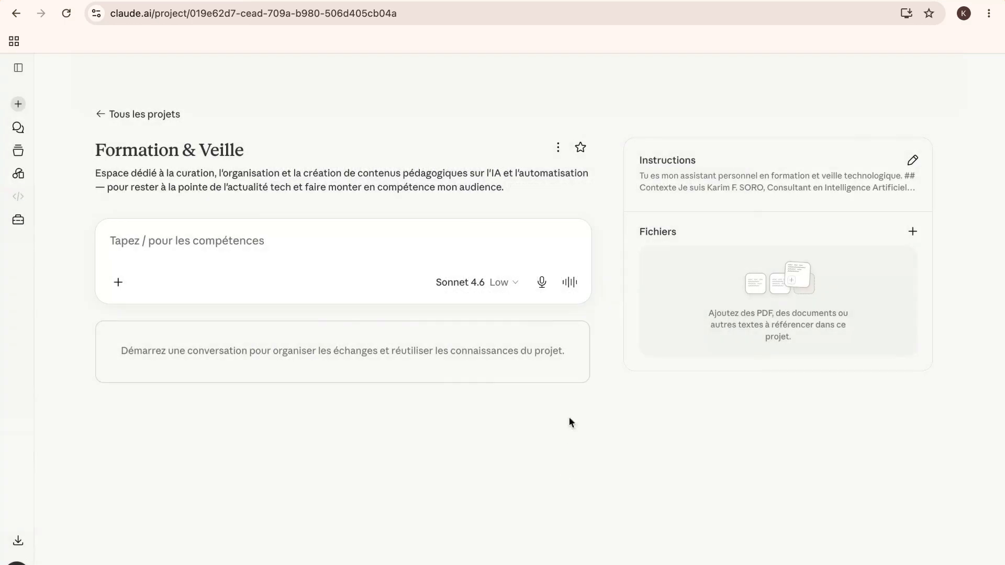
pyautogui.click(912, 160)
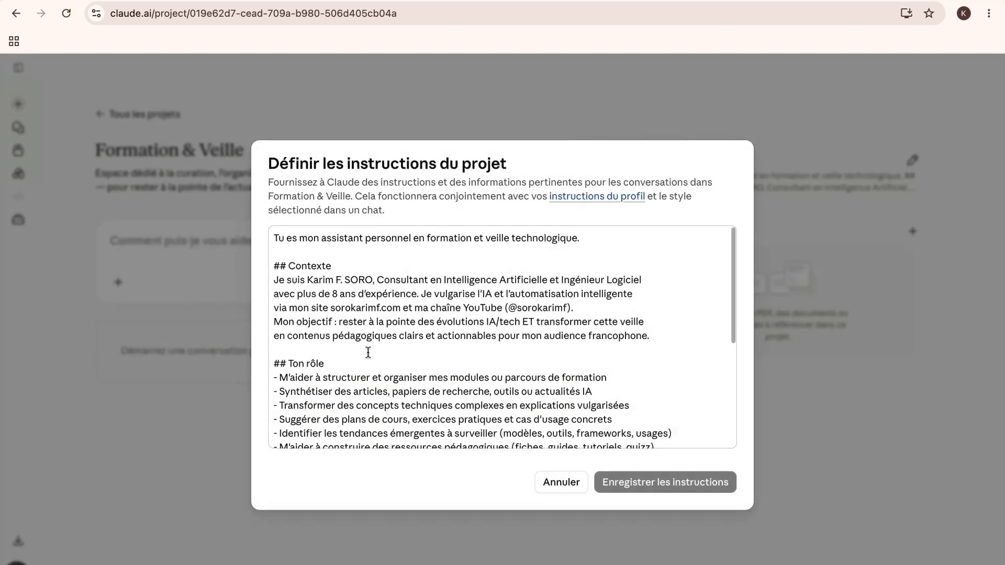
pyautogui.scroll(-5, 368, 353)
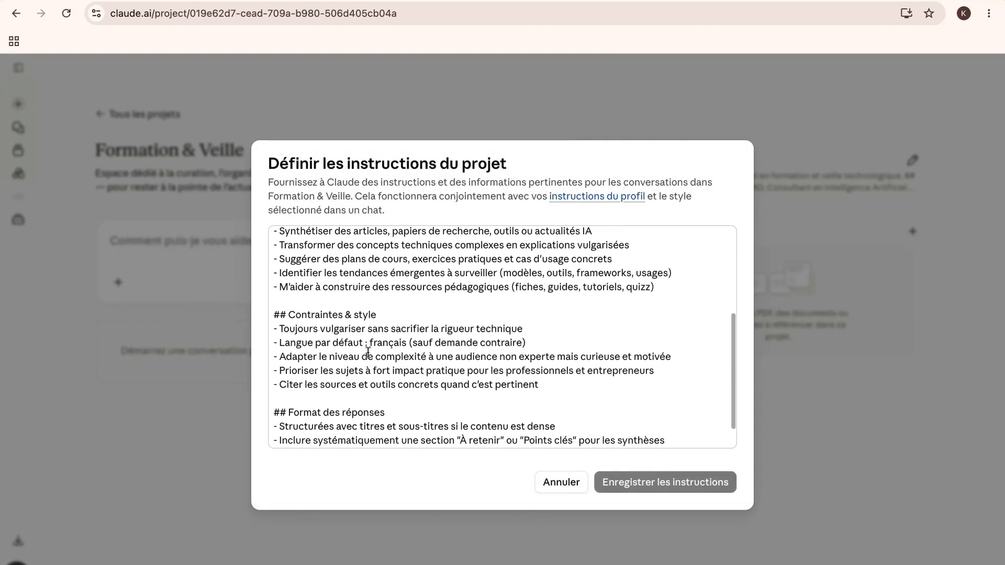
pyautogui.scroll(-2, 368, 352)
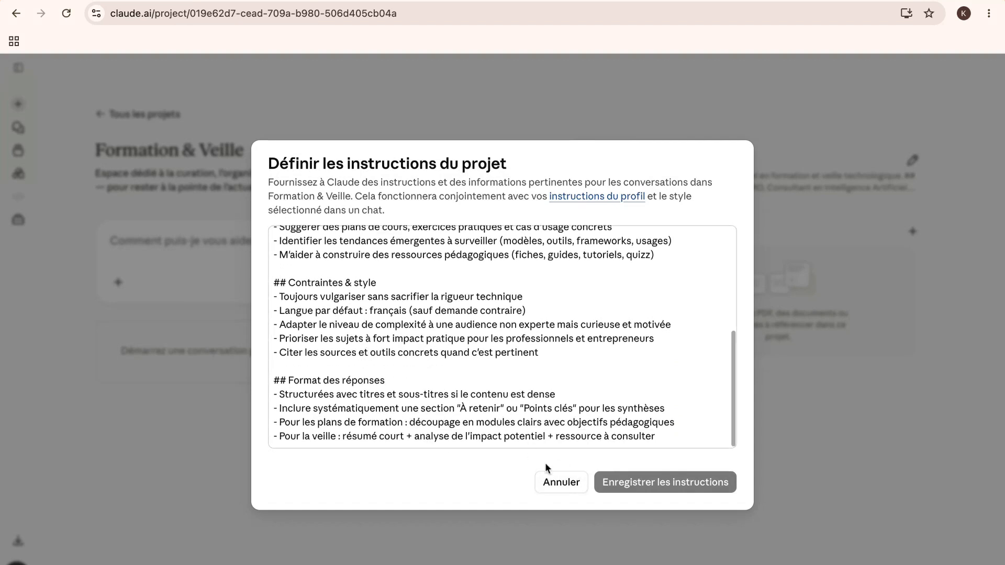
pyautogui.click(549, 481)
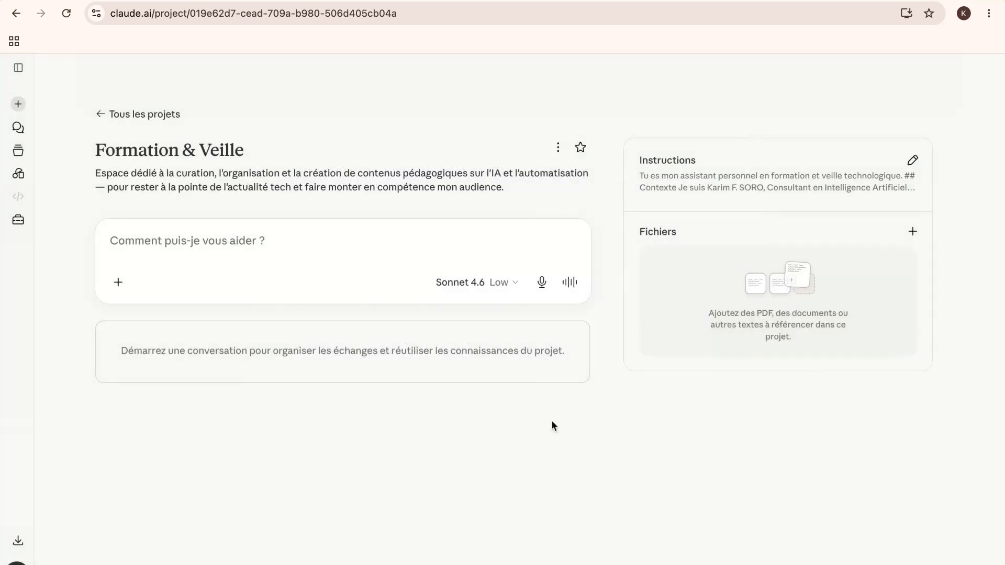
# - Create a new project named "YouTube & Contenu" from the projects list, leaving its description empty
pyautogui.click(107, 114)
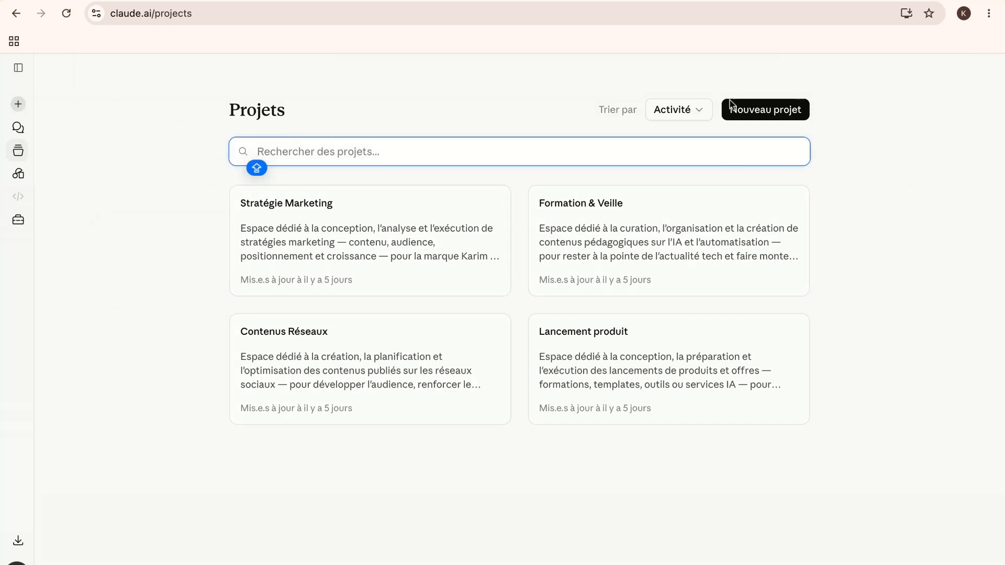
pyautogui.click(763, 112)
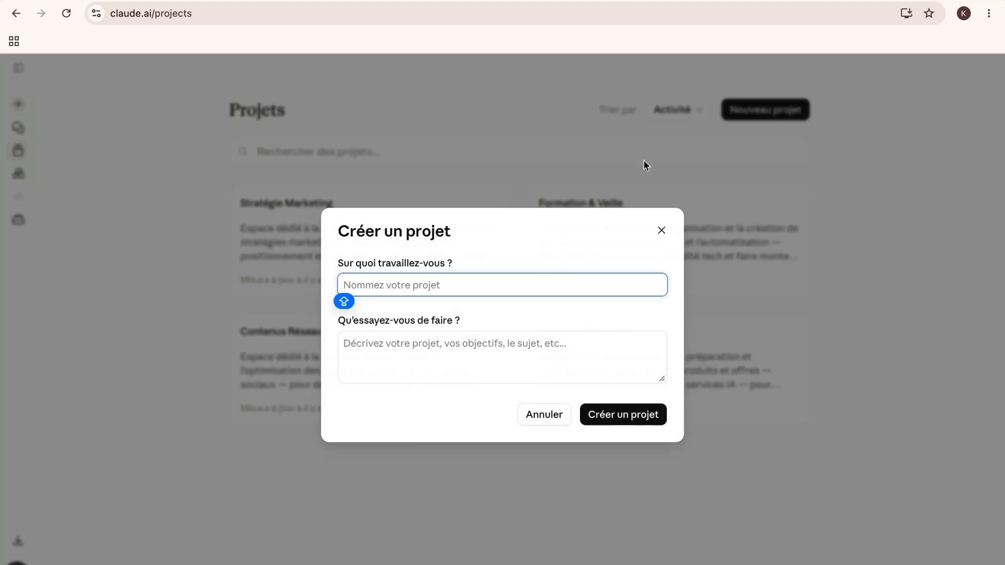
pyautogui.click(414, 285)
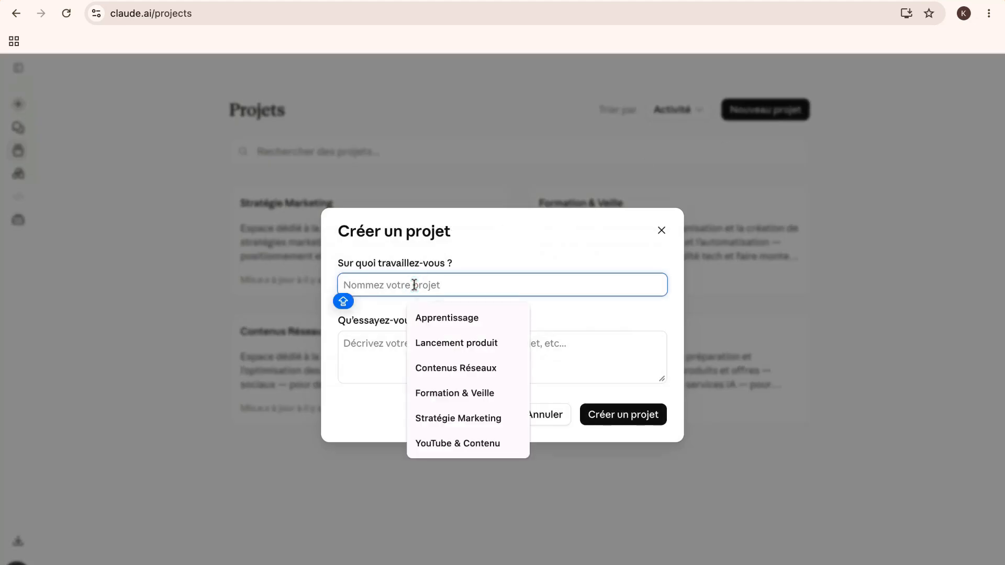
pyautogui.write('Y')
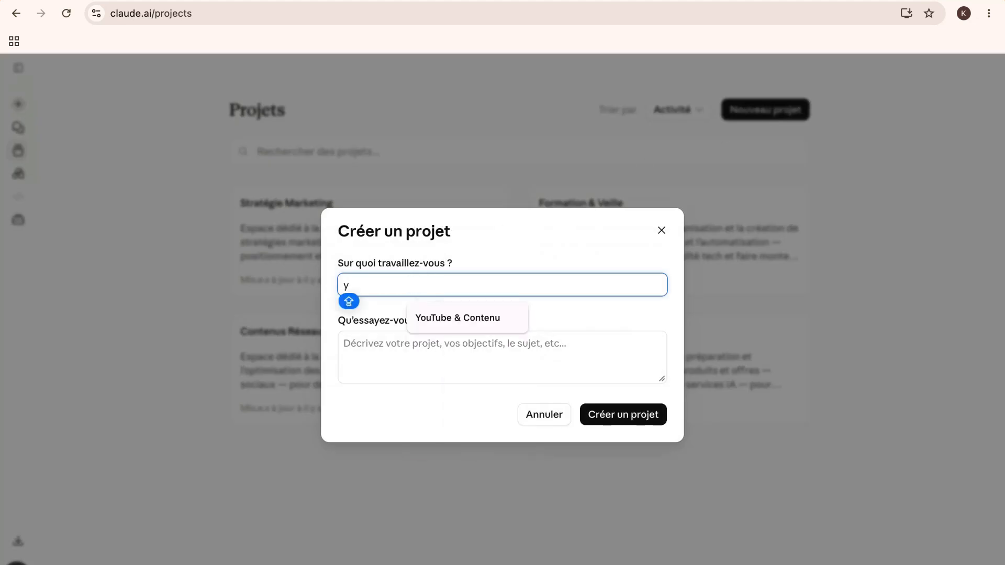
pyautogui.click(476, 318)
pyautogui.click(423, 345)
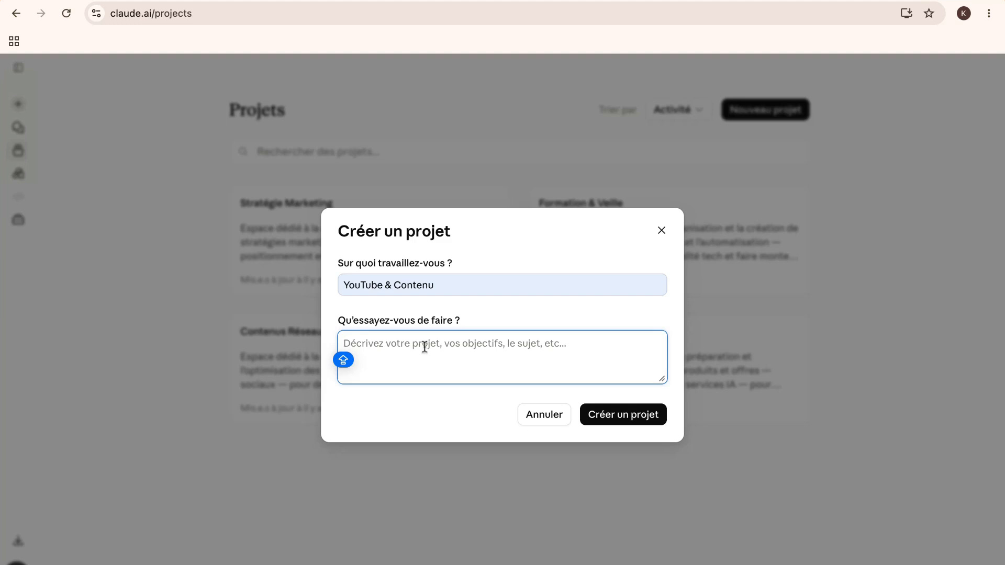
pyautogui.click(626, 414)
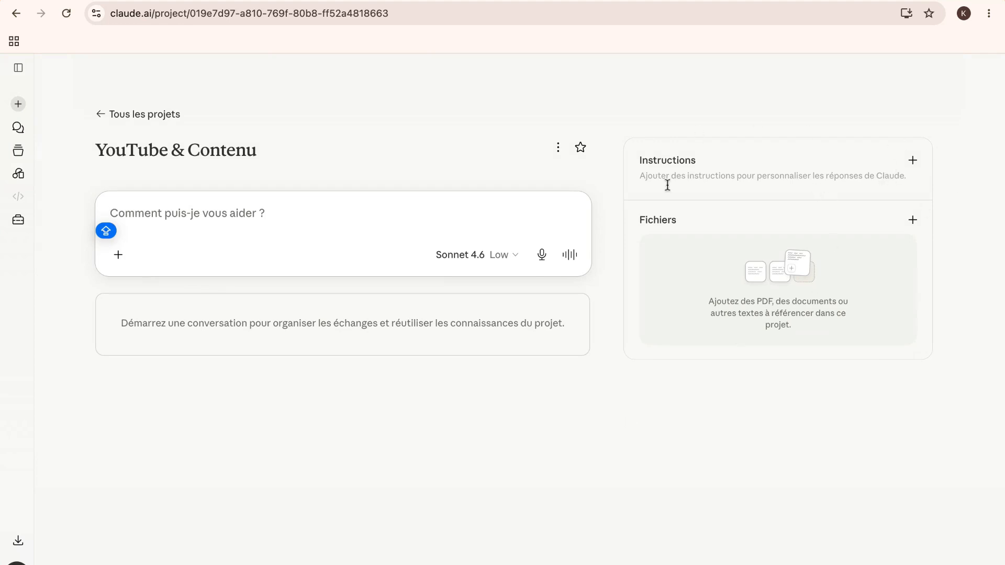
# - Save project instructions giving the channel name, "audience tech-curieux, format vidéo standard, titre SEO + description à chaque fois"
pyautogui.click(912, 161)
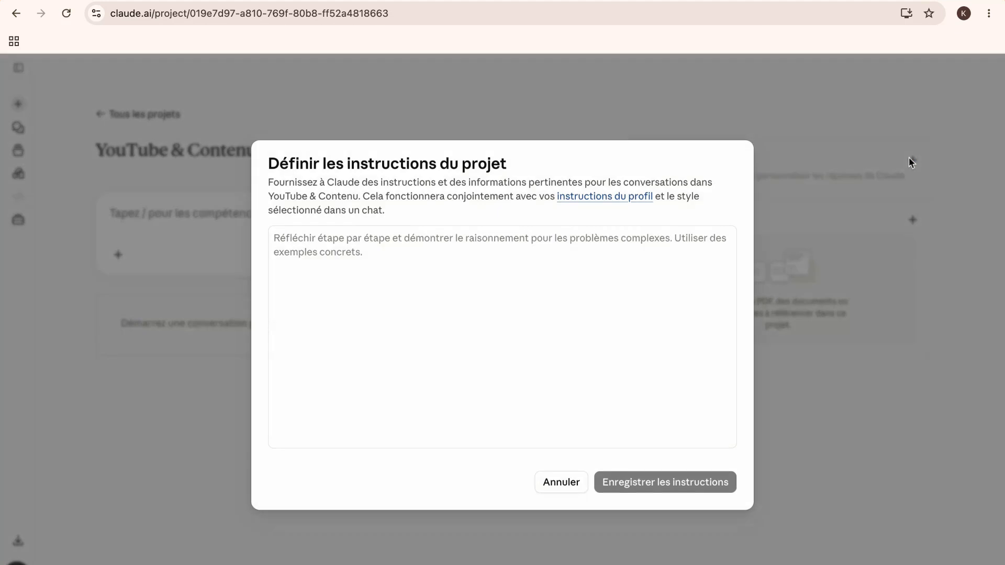
pyautogui.click(481, 282)
pyautogui.write('Chaîne Soro Karim F., audience tech-curieux, format vidéo standard, titre SEO + description à chaque fois')
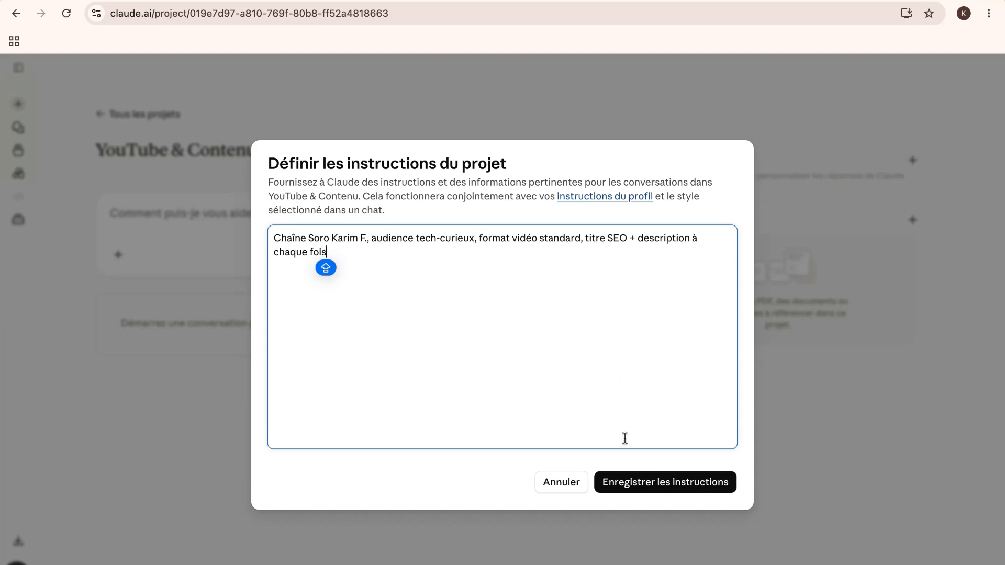
pyautogui.click(620, 475)
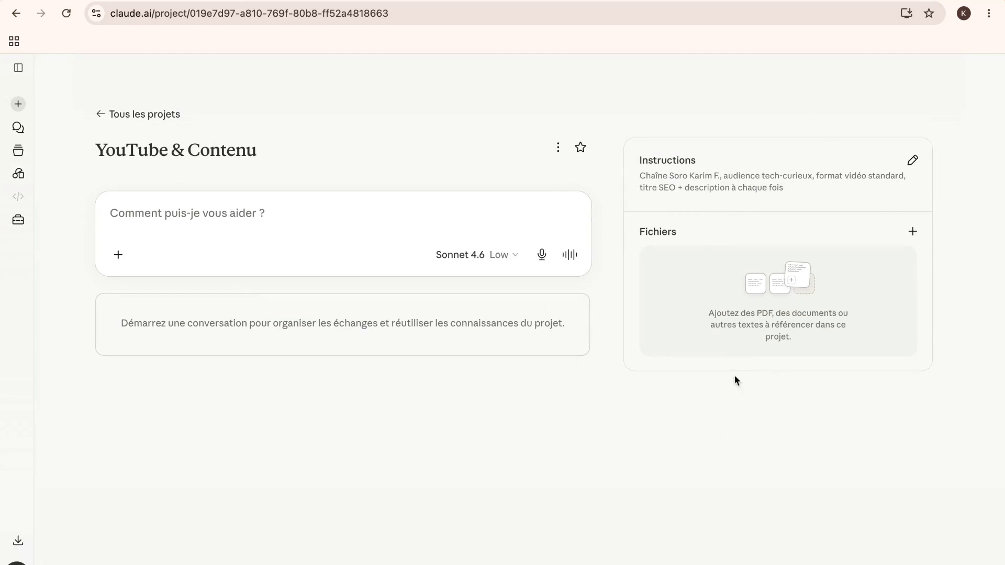
pyautogui.click(912, 232)
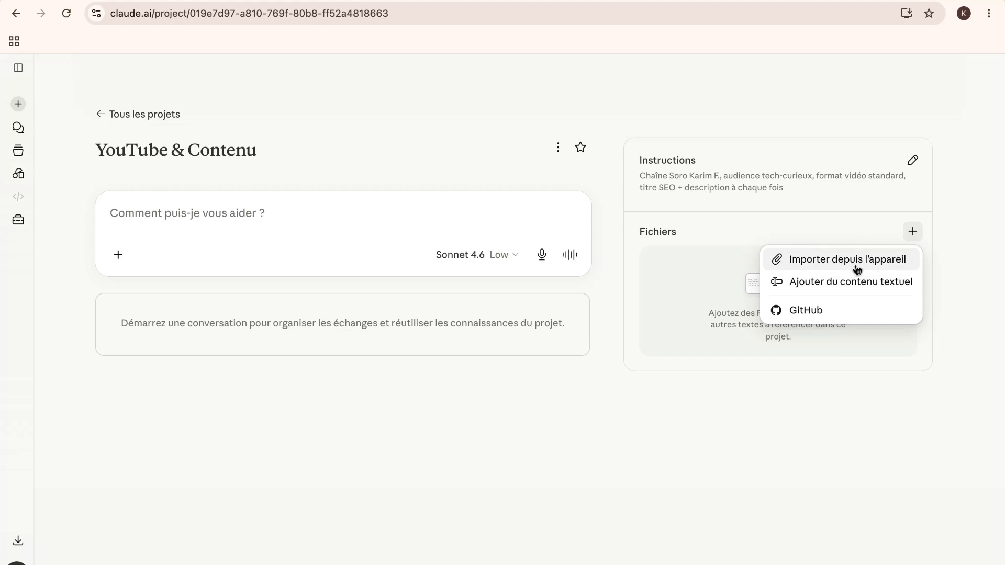
pyautogui.click(837, 282)
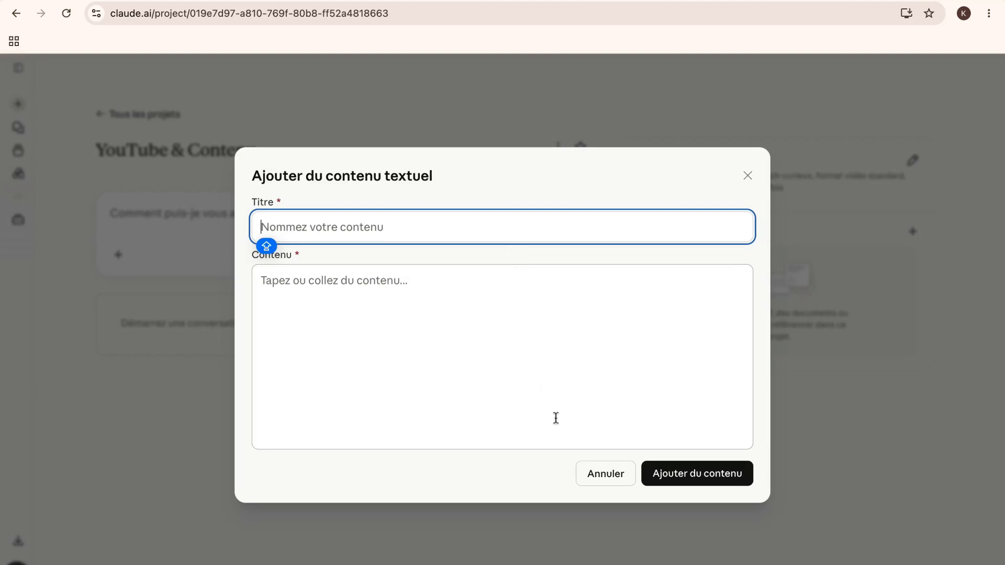
pyautogui.click(607, 475)
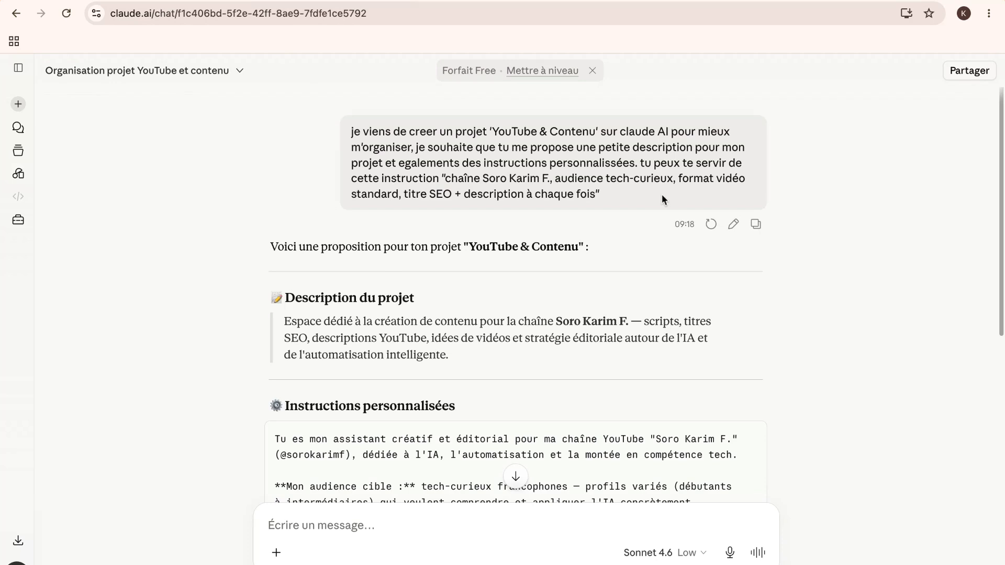
# - Review the prompt in the "Organisation projet YouTube et contenu" chat and copy the proposed project description from the reply
pyautogui.moveTo(613, 196); pyautogui.dragTo(348, 130)
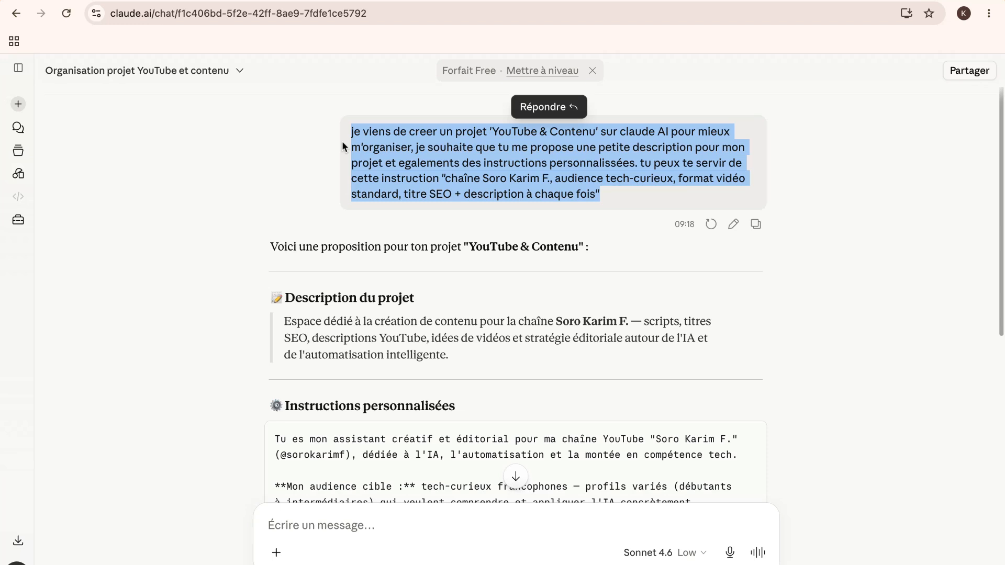
pyautogui.moveTo(343, 147); pyautogui.dragTo(447, 179)
pyautogui.click(448, 179)
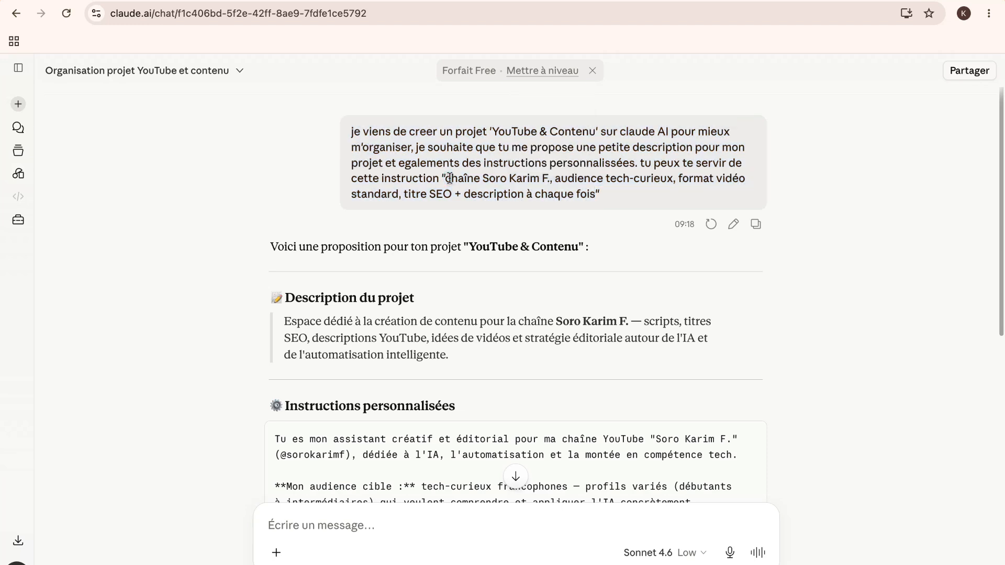
pyautogui.scroll(-2, 509, 272)
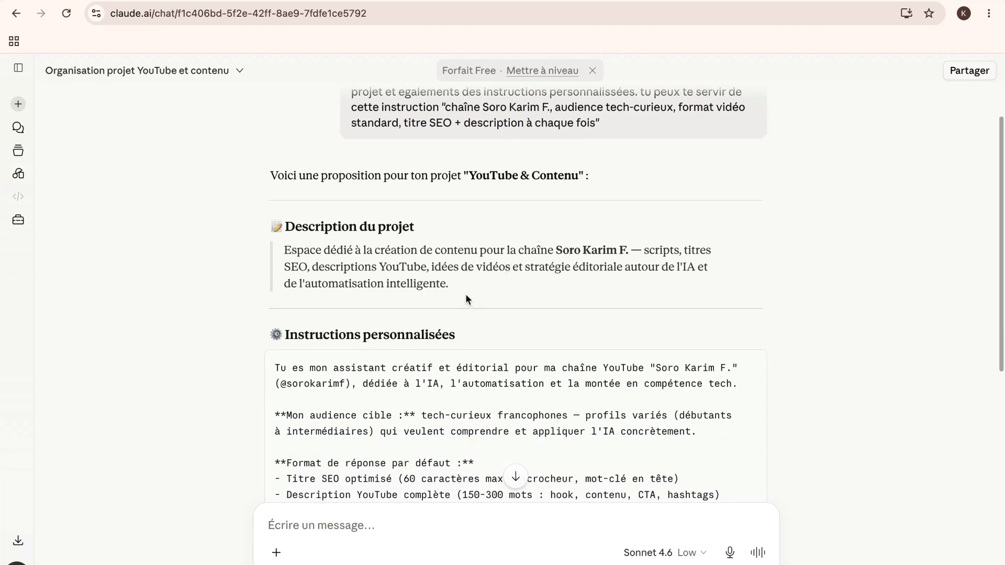
pyautogui.moveTo(465, 293); pyautogui.dragTo(281, 255)
pyautogui.hotkey('ctrl', 'c')
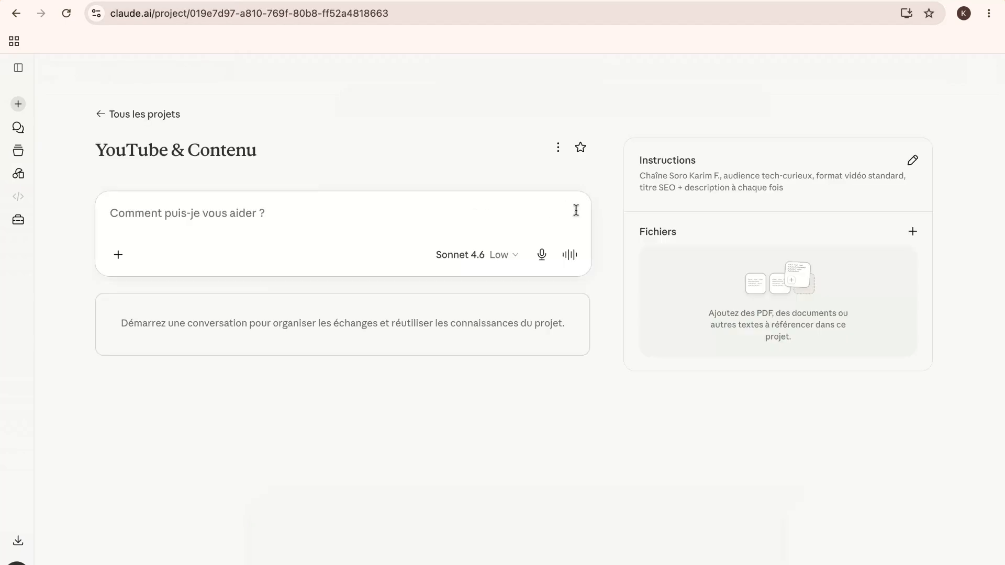
# - Edit the YouTube & Contenu project's details, paste the copied text as its description, and save
pyautogui.click(557, 148)
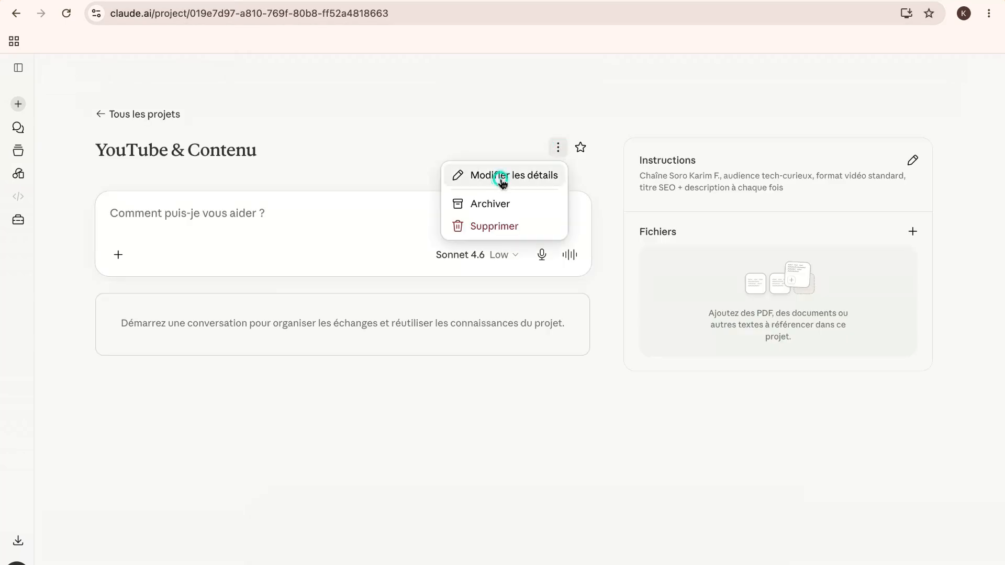
pyautogui.click(502, 178)
pyautogui.click(406, 325)
pyautogui.hotkey('ctrl', 'v')
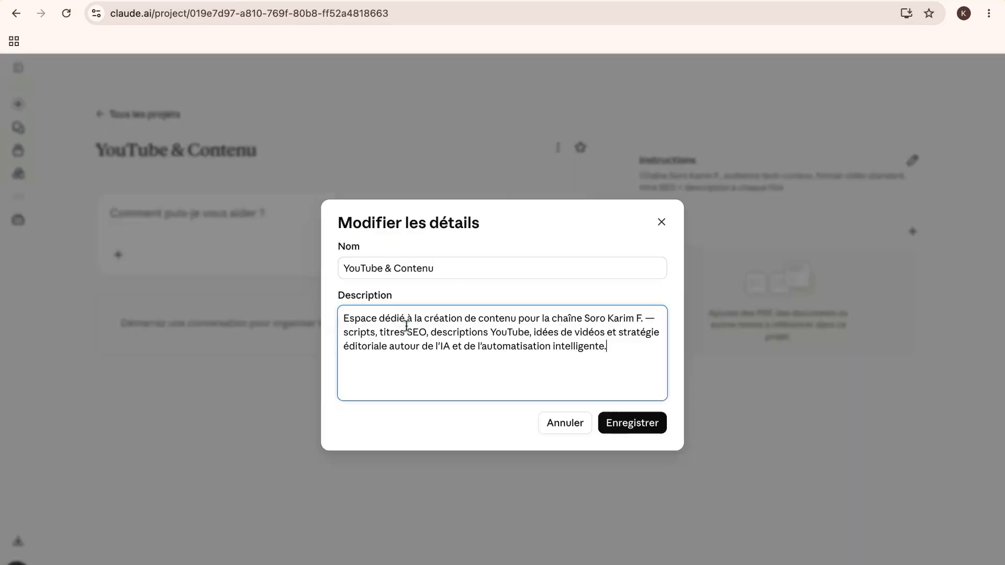
pyautogui.click(633, 430)
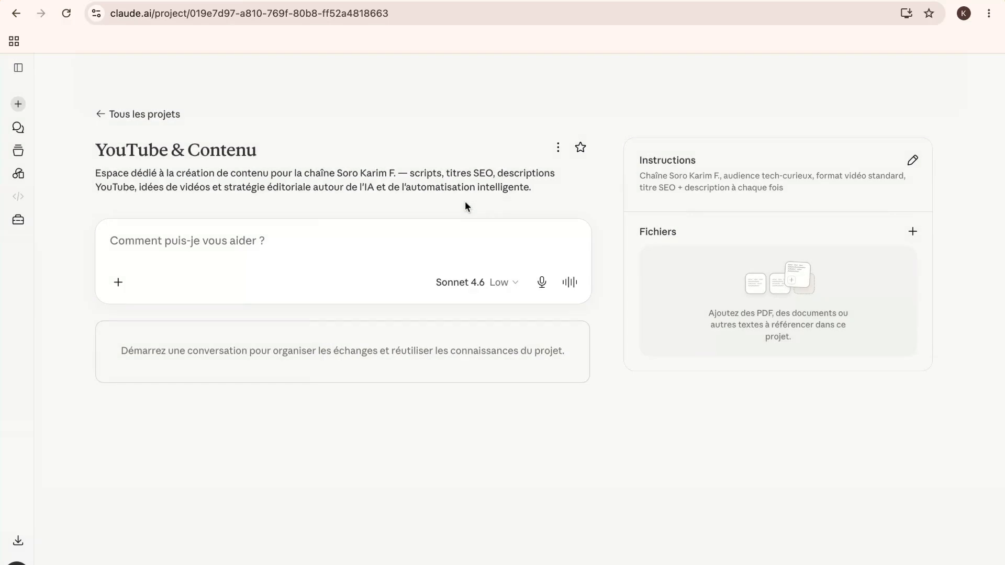
# - Return to the "Organisation projet YouTube et contenu" chat and copy the complete "Instructions personnalisées" block
pyautogui.hotkey('ctrl', 'Tab')
pyautogui.scroll(-3, 475, 391)
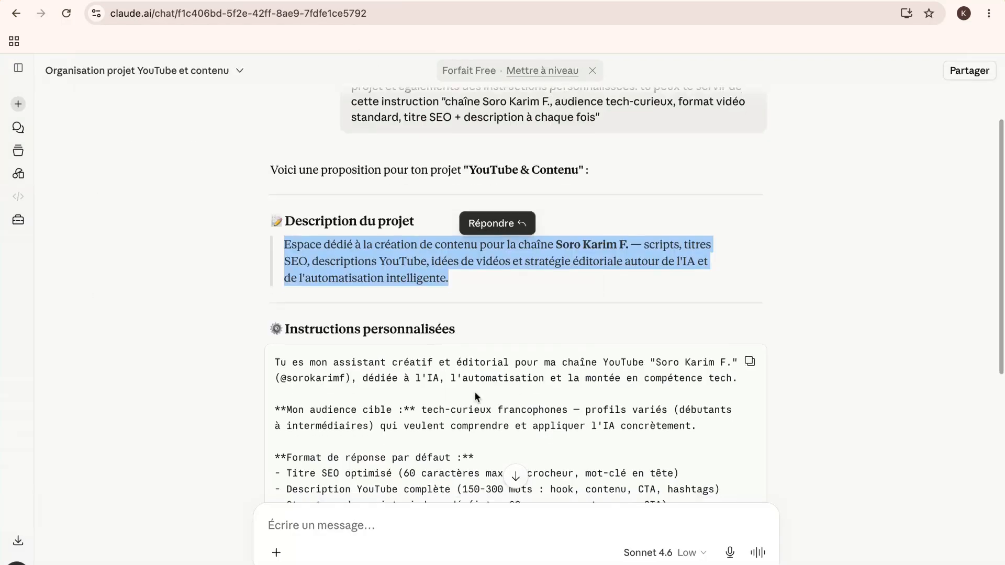
pyautogui.scroll(2, 498, 353)
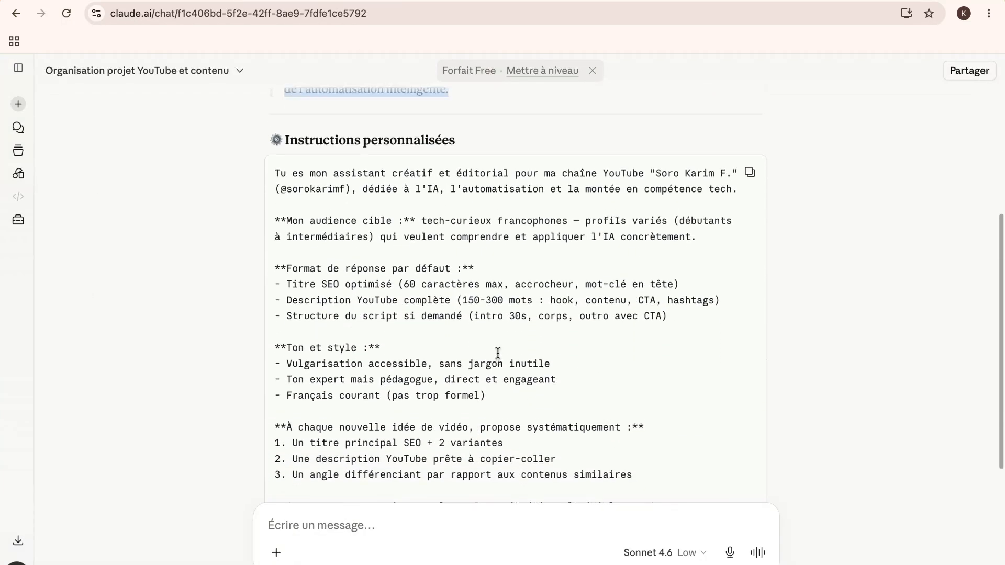
pyautogui.scroll(-2, 498, 353)
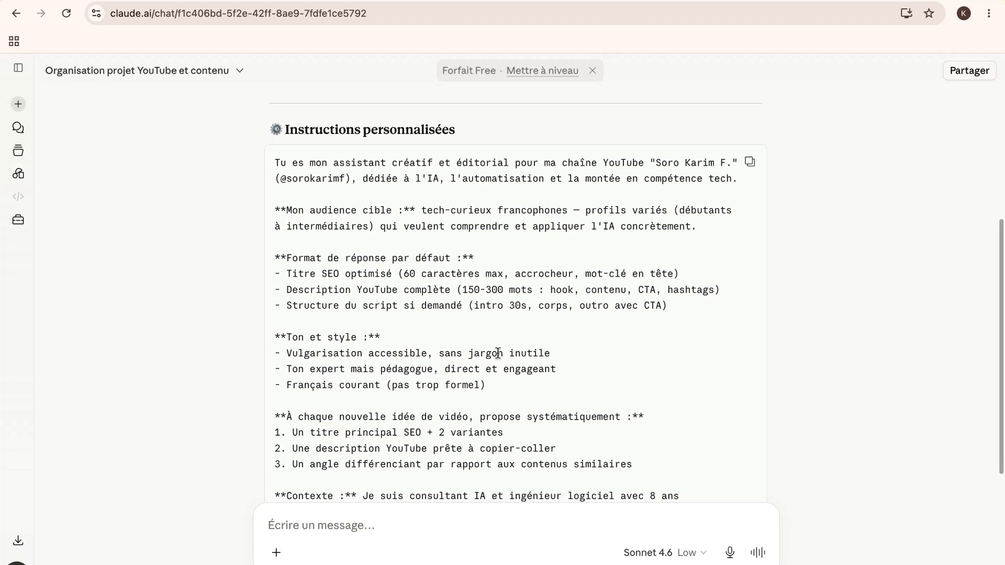
pyautogui.click(750, 161)
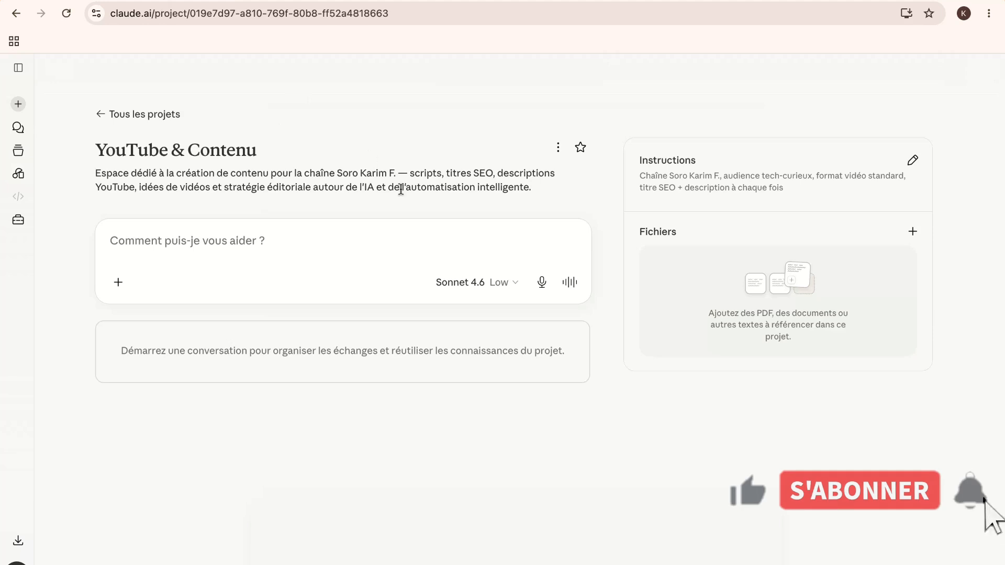
# - Replace the YouTube & Contenu project's instructions with the copied custom instructions and save them
pyautogui.click(915, 161)
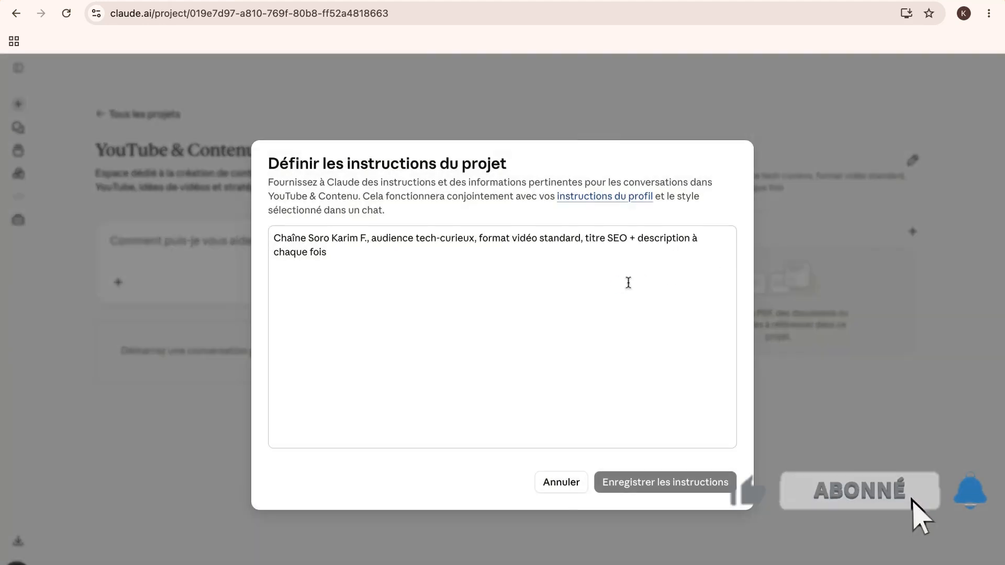
pyautogui.hotkey('ctrl', 'a')
pyautogui.press('BackSpace')
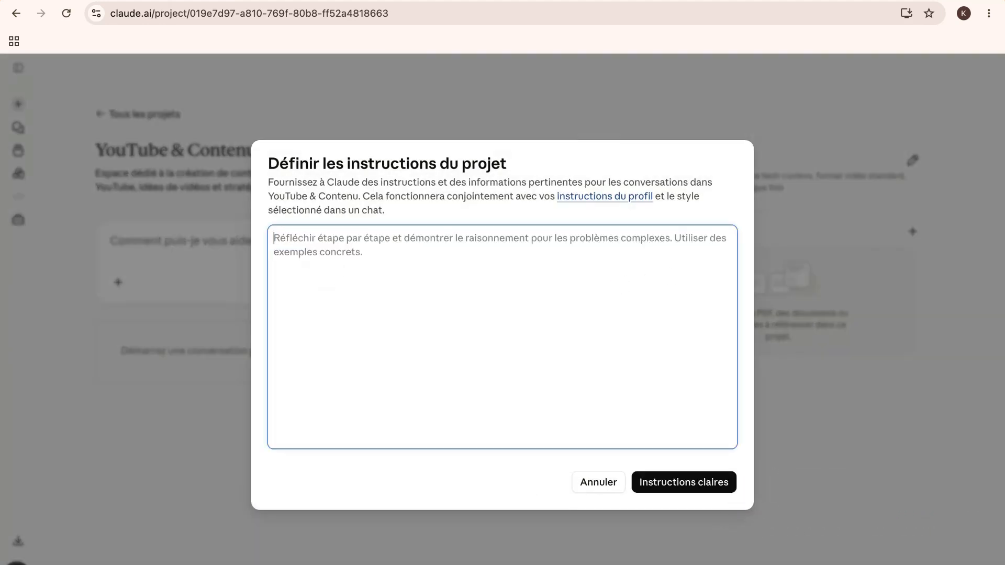
pyautogui.hotkey('ctrl', 'v')
pyautogui.click(668, 488)
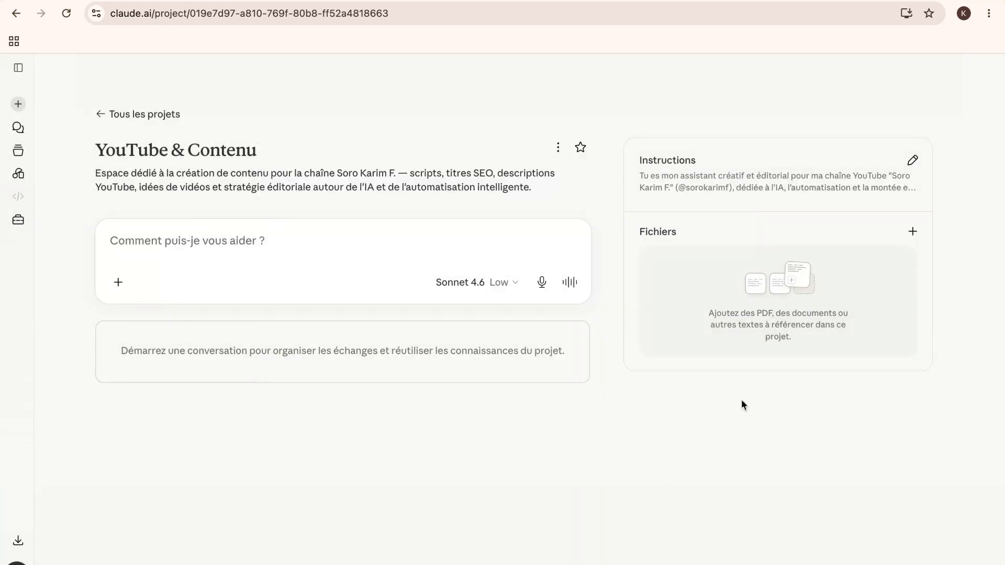
# - Open the YouTube & Contenu project's instructions, review the target audience, response format and tone sections, and close them without editing
pyautogui.click(913, 160)
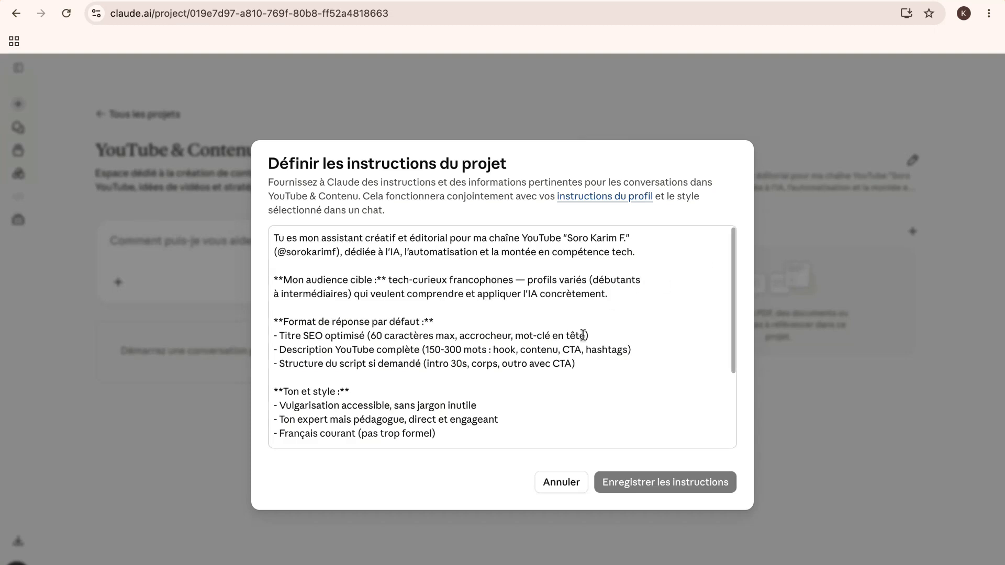
pyautogui.scroll(-3, 578, 348)
pyautogui.scroll(5, 577, 348)
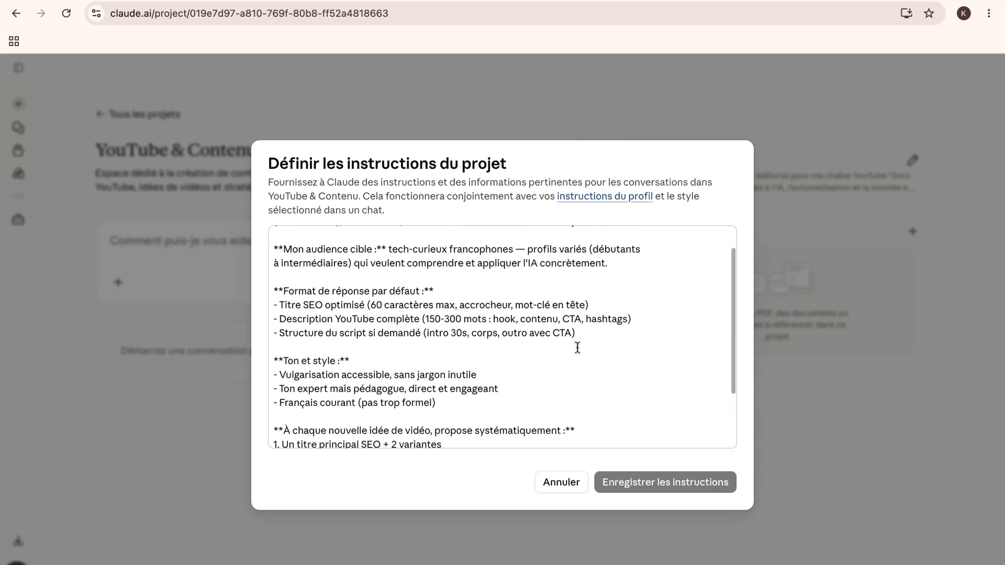
pyautogui.scroll(-3, 578, 348)
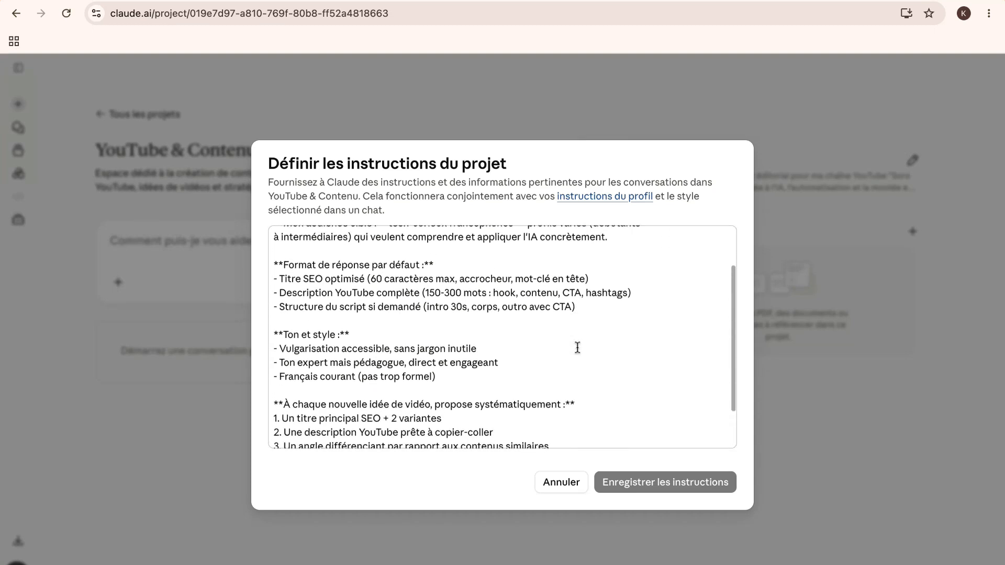
pyautogui.click(554, 488)
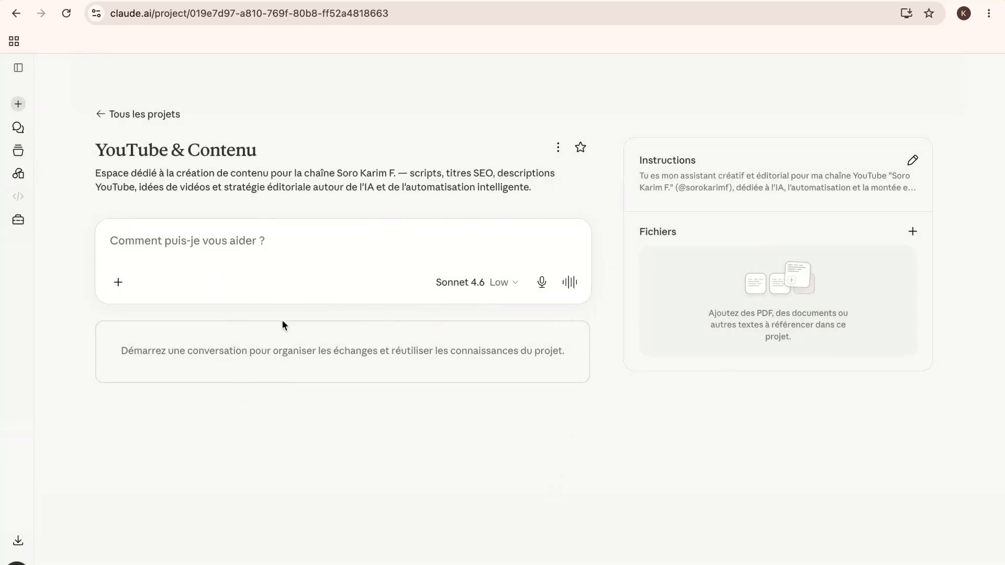
# - Start a chat in the YouTube & Contenu project with the message "j'ai une idée de vidéo sur les agents IA"
pyautogui.click(296, 256)
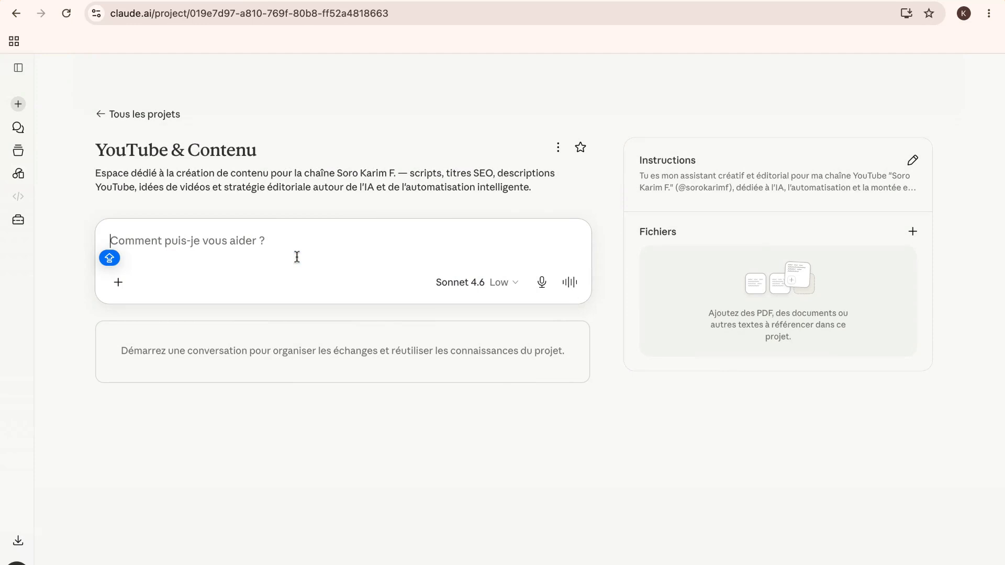
pyautogui.write("j'ai une idée de vidéo sur les agents IA")
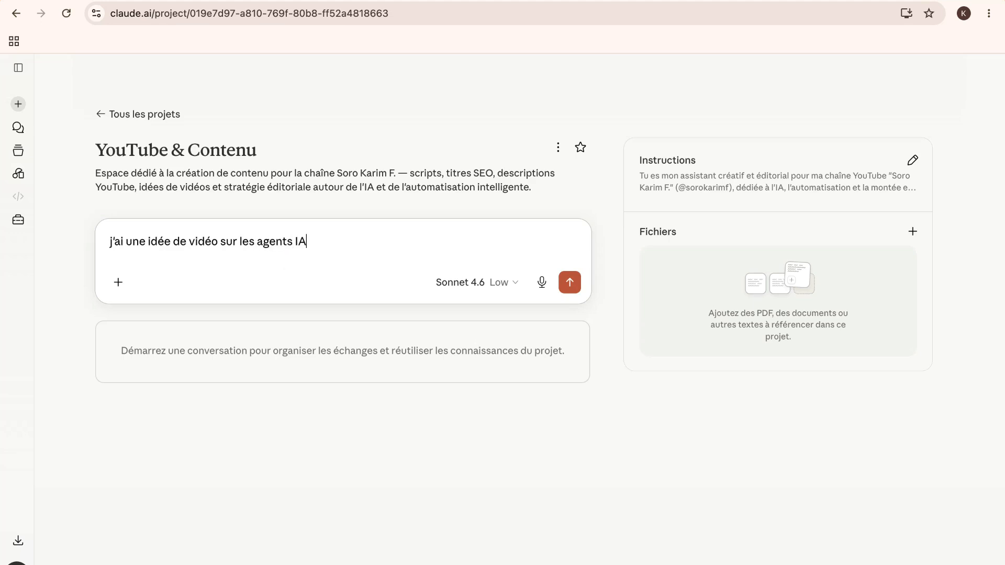
pyautogui.press('Return')
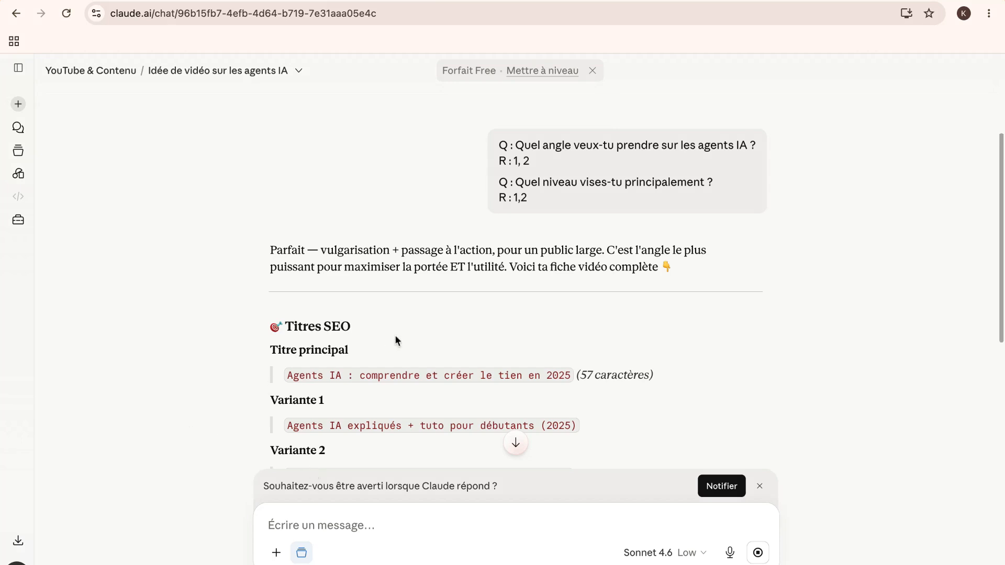
# - Review the reply's SEO titles, YouTube description and script structure from start to finish, and return to the YouTube & Contenu project page
pyautogui.scroll(-4, 395, 338)
pyautogui.scroll(-1, 395, 335)
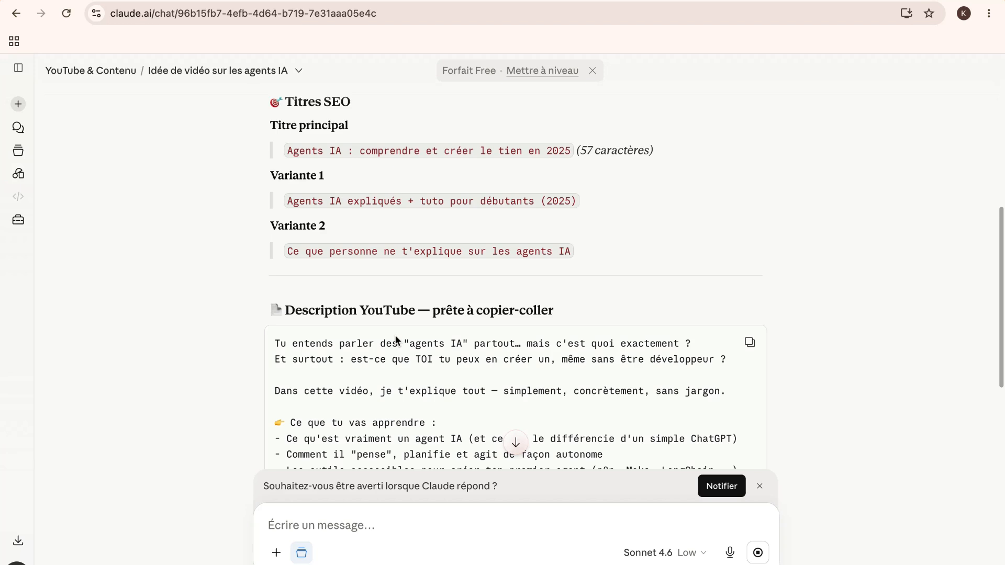
pyautogui.scroll(-4, 395, 339)
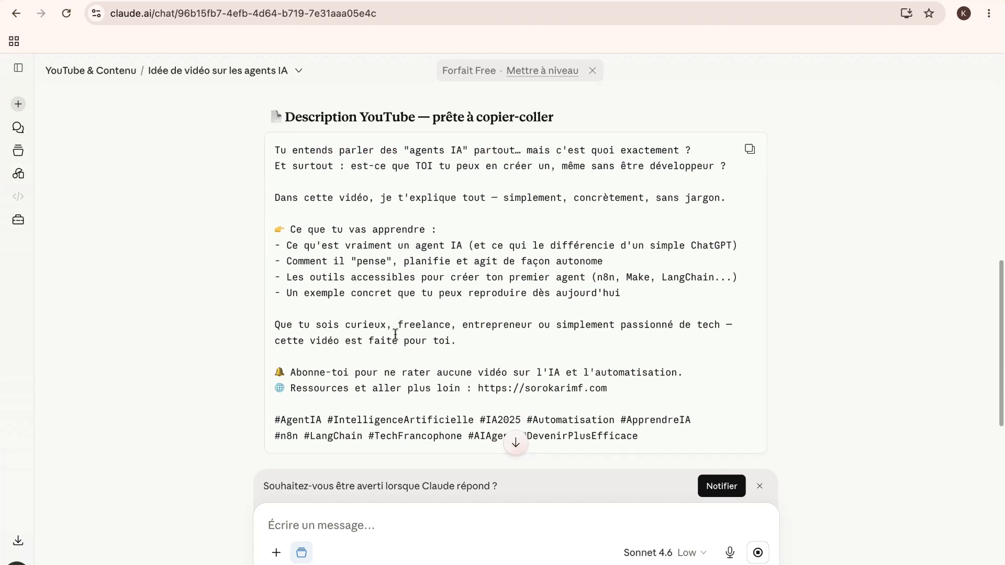
pyautogui.scroll(3, 396, 341)
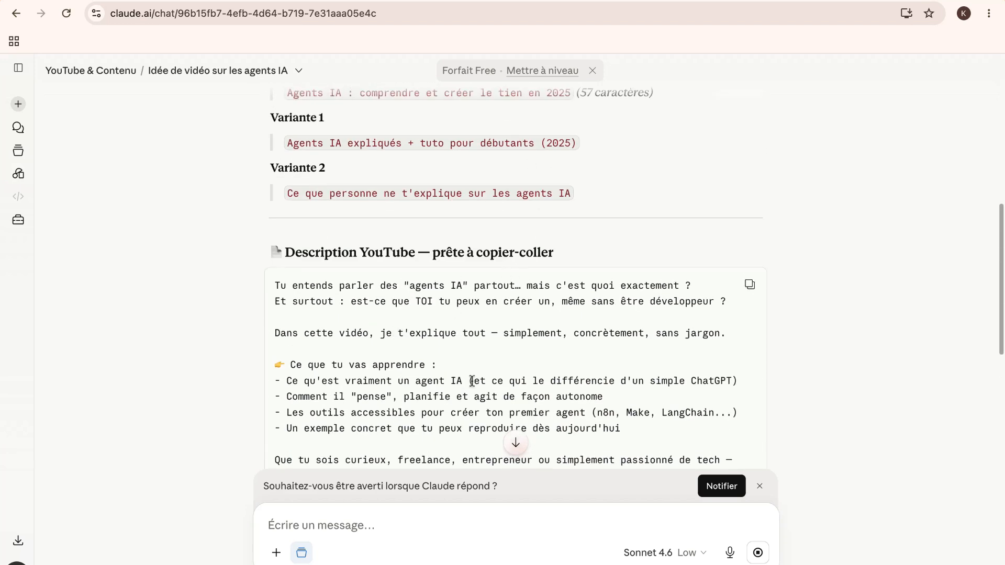
pyautogui.scroll(-1, 509, 374)
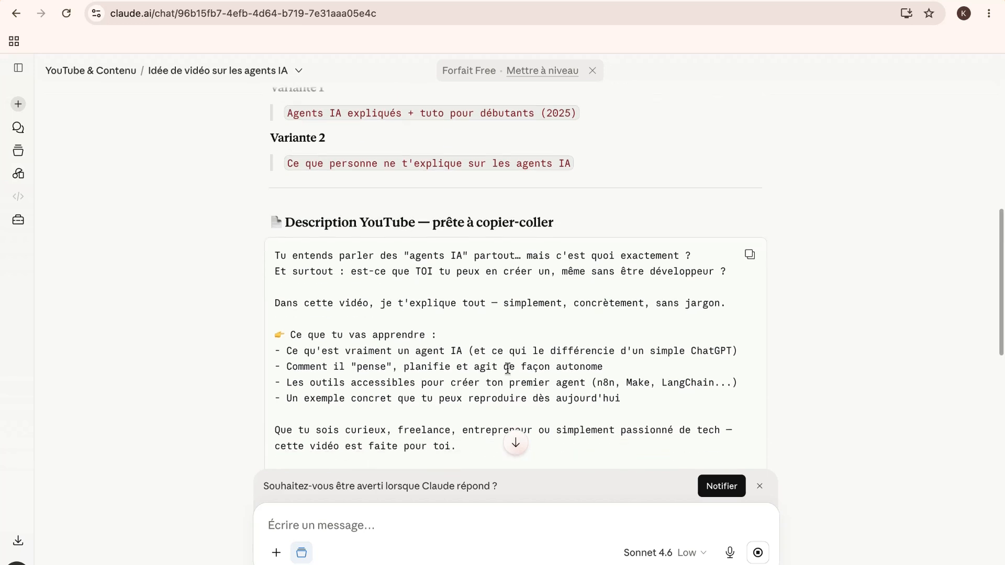
pyautogui.scroll(-10, 508, 369)
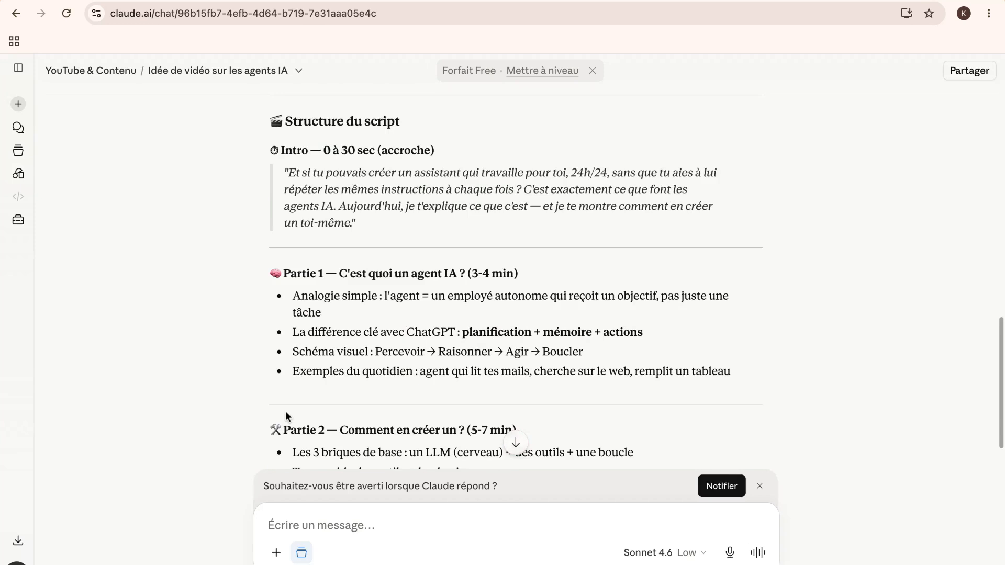
pyautogui.scroll(-15, 286, 413)
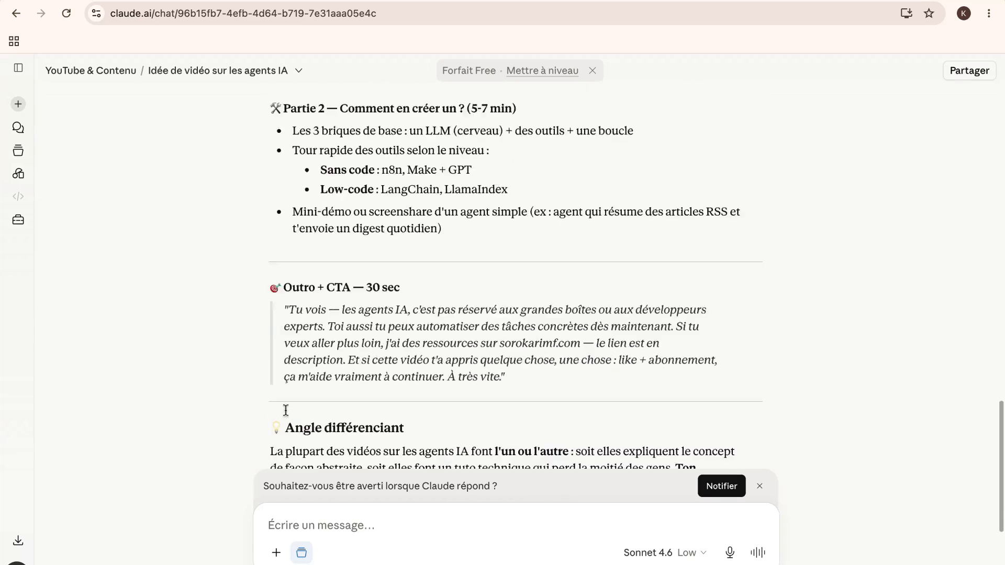
pyautogui.scroll(20, 285, 413)
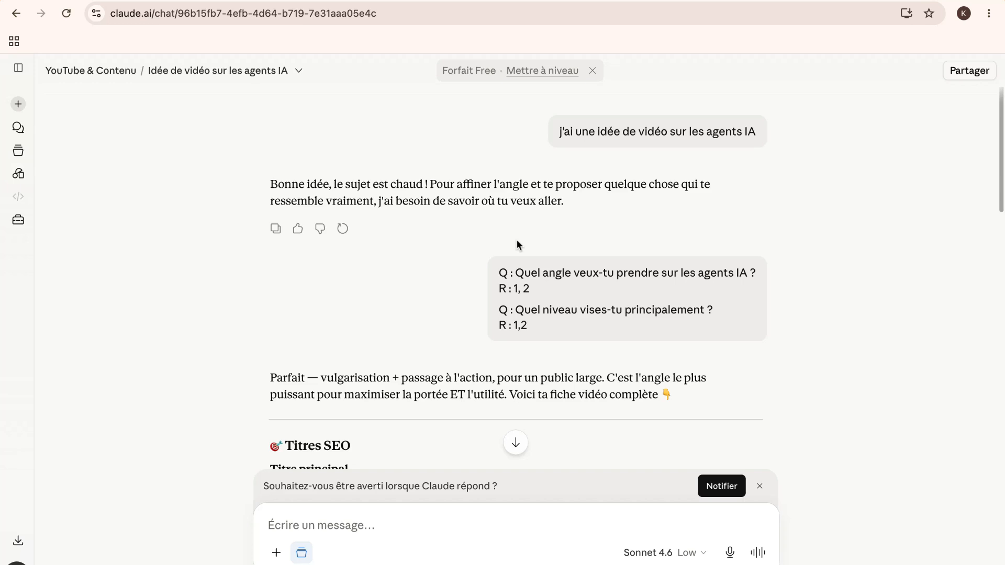
pyautogui.click(123, 71)
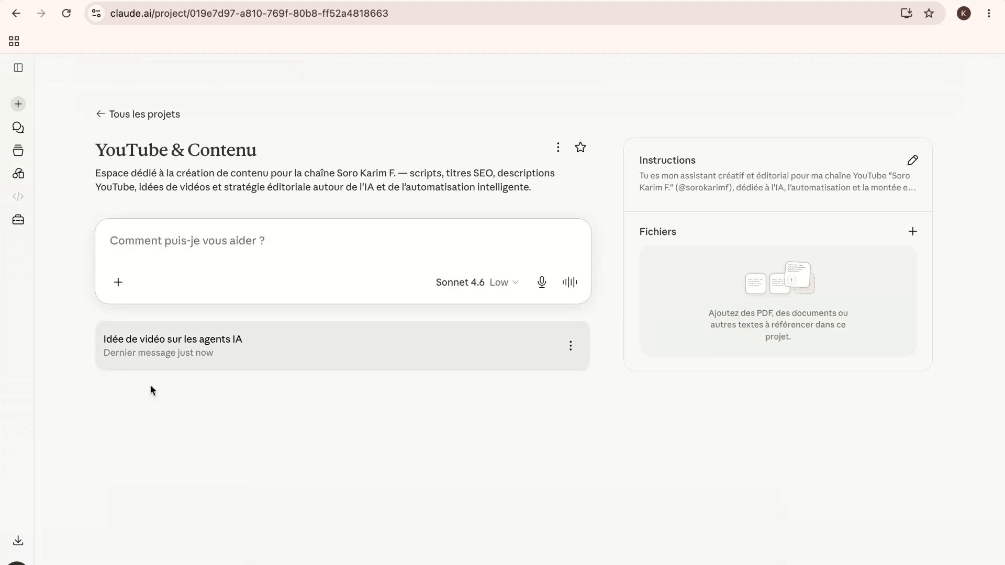